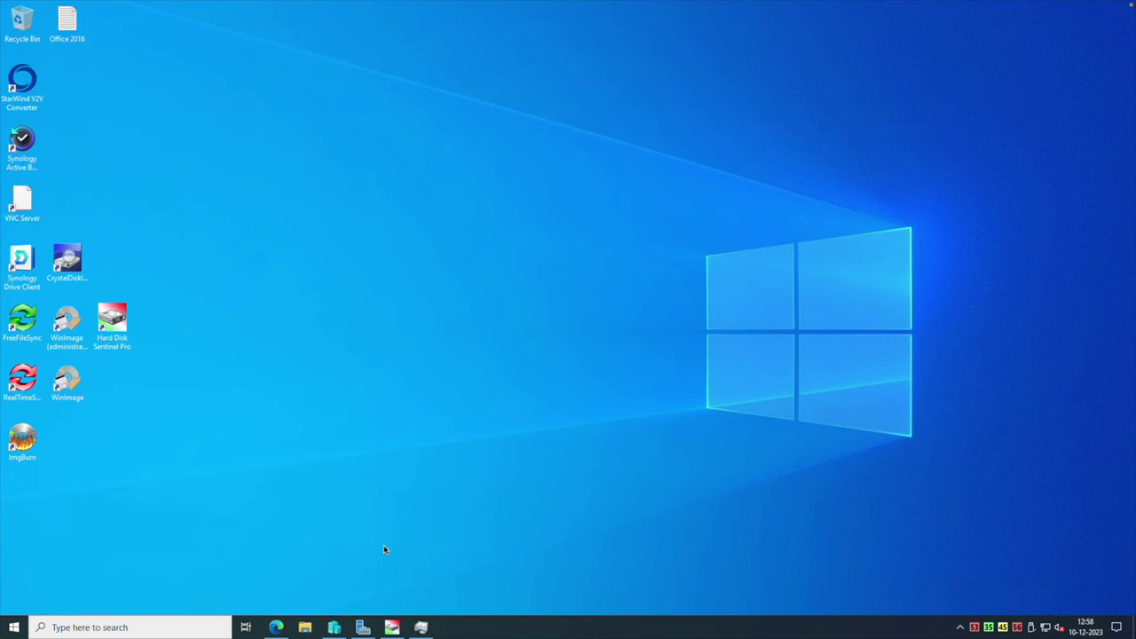
Switch to the browser's TasmoAdmin device list and check the energy reading of Smartplug-Zld1.
click(276, 628)
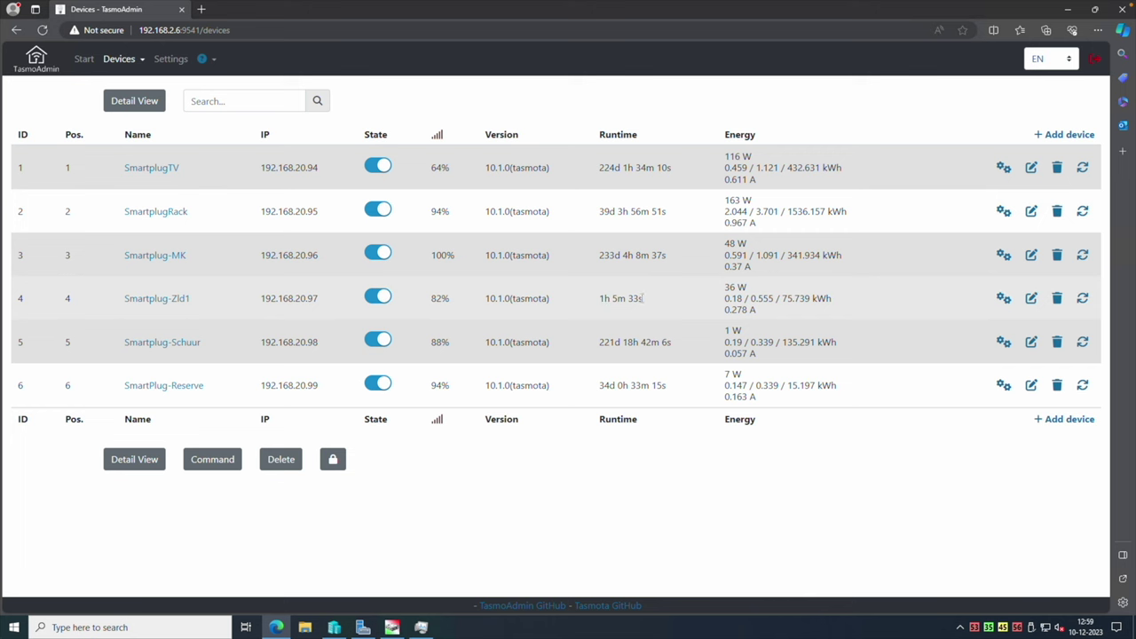
mouse_move(641, 302)
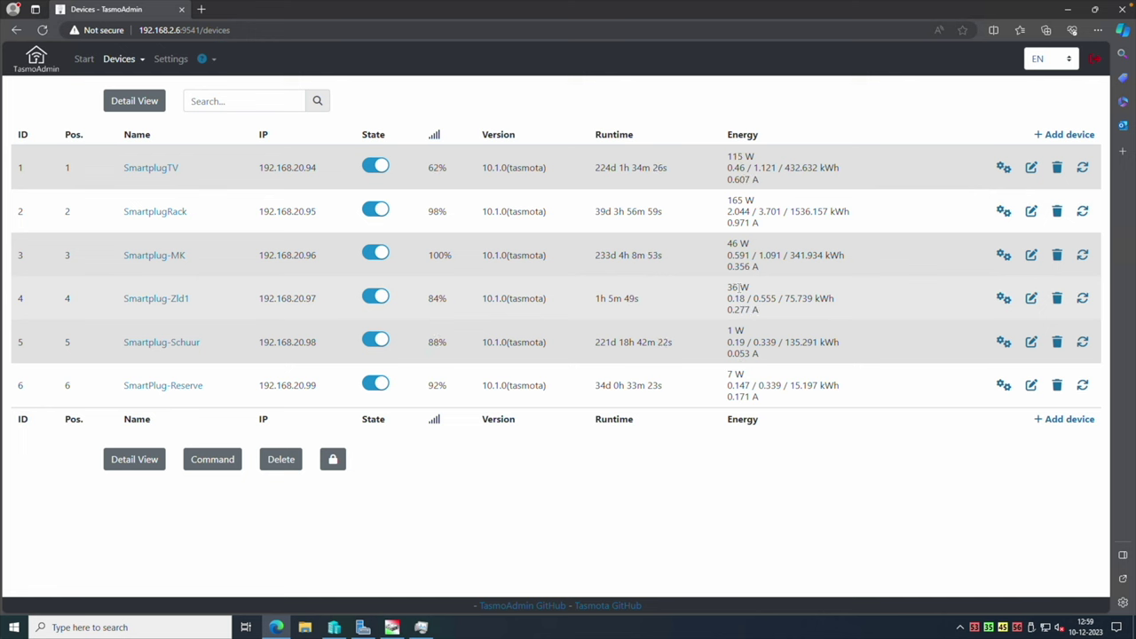
drag(738, 287, 727, 287)
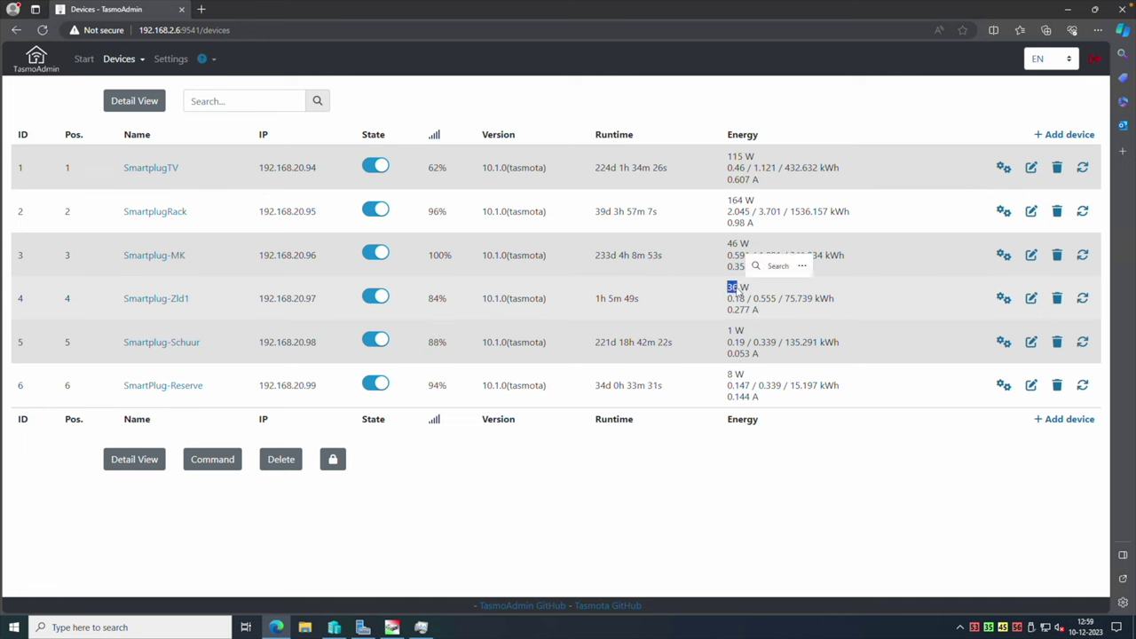
click(734, 292)
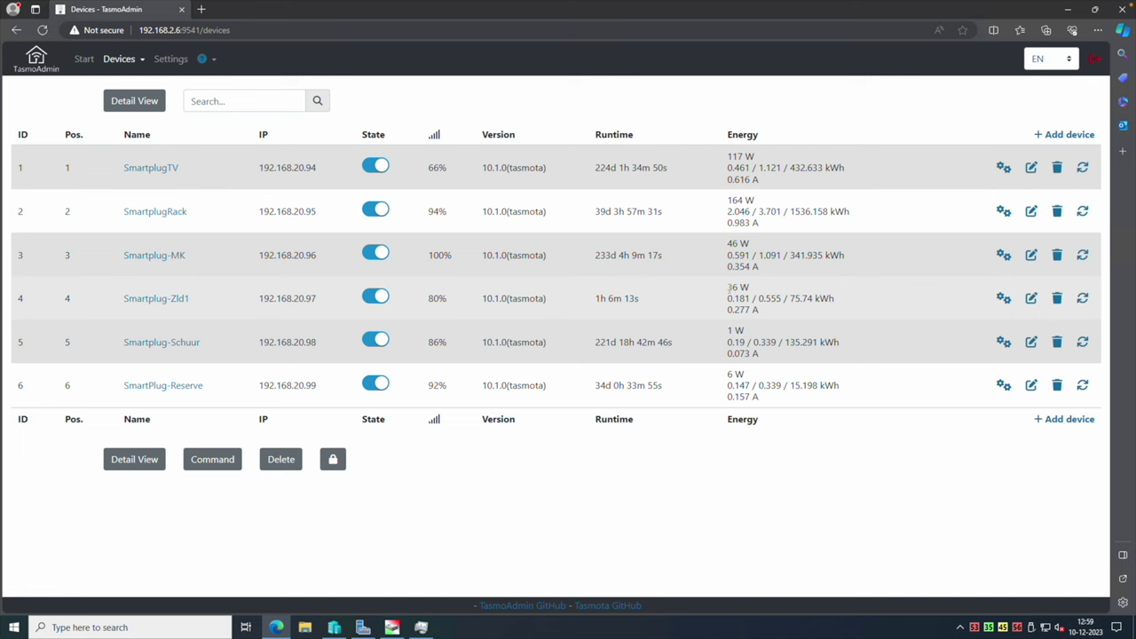
double_click(736, 287)
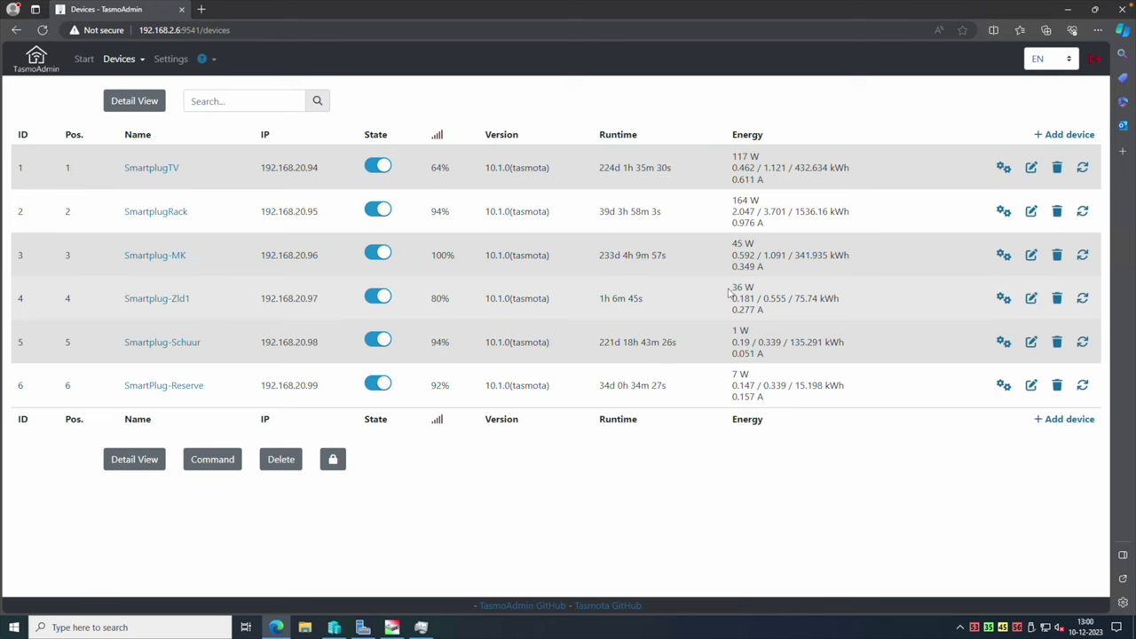
Minimize the browser and show the CPU performance graphs in Task Manager.
click(1070, 10)
click(421, 628)
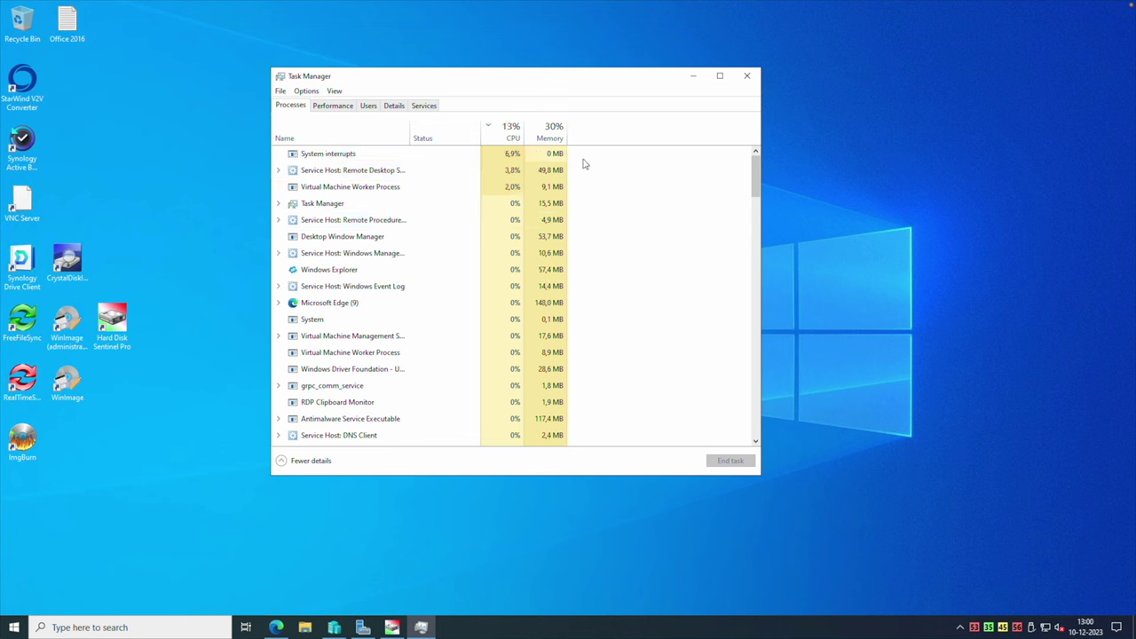
click(333, 106)
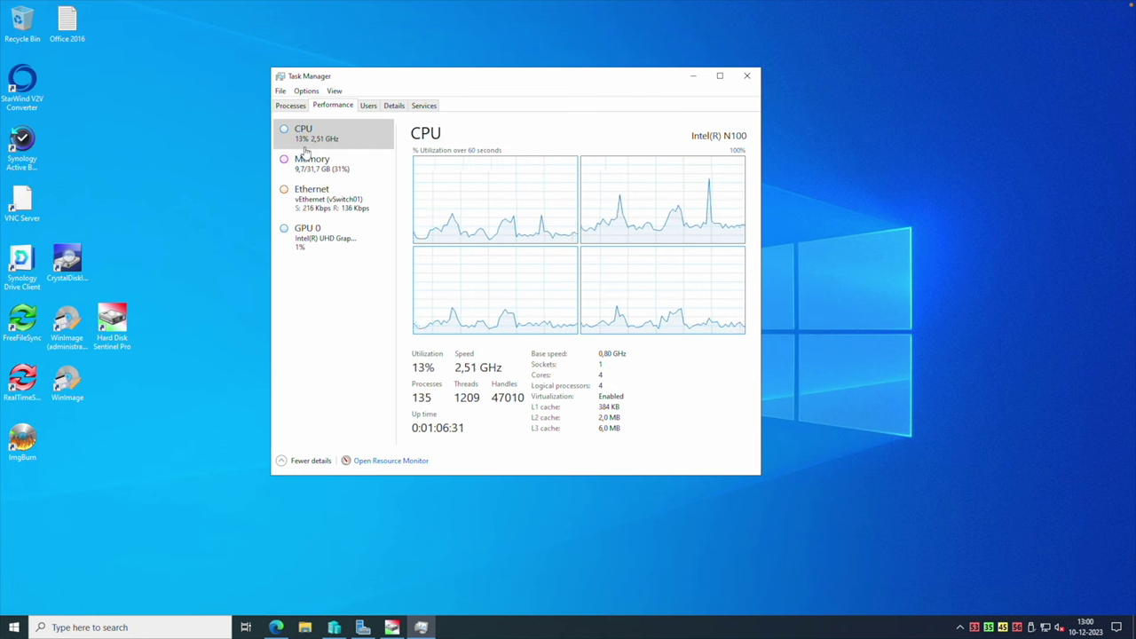
click(14, 626)
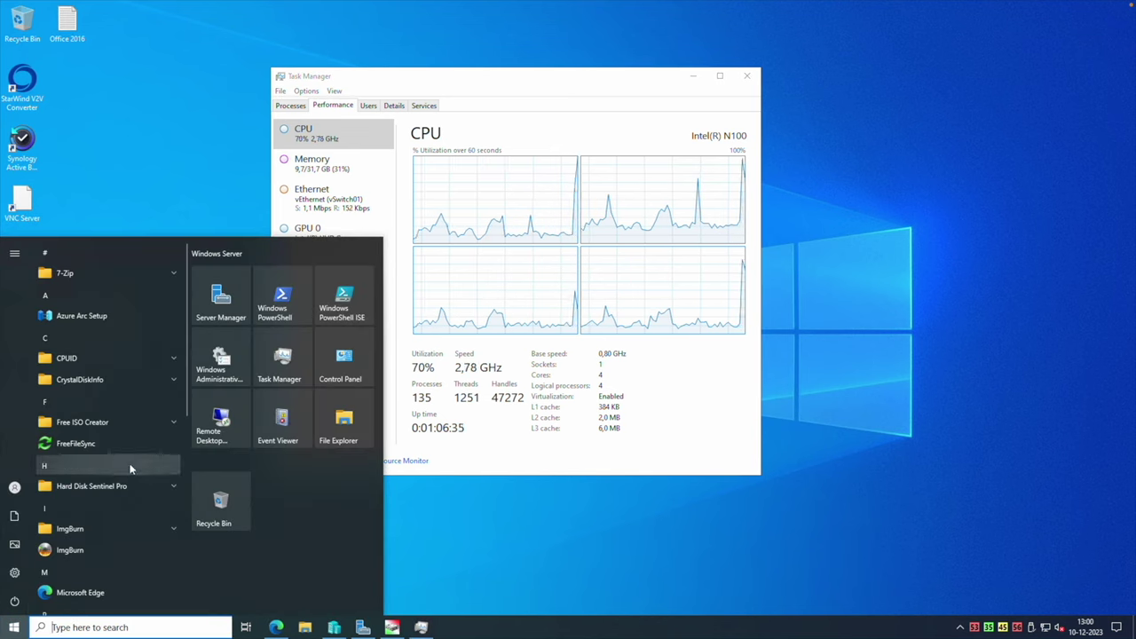
scroll(120, 497, down, 3)
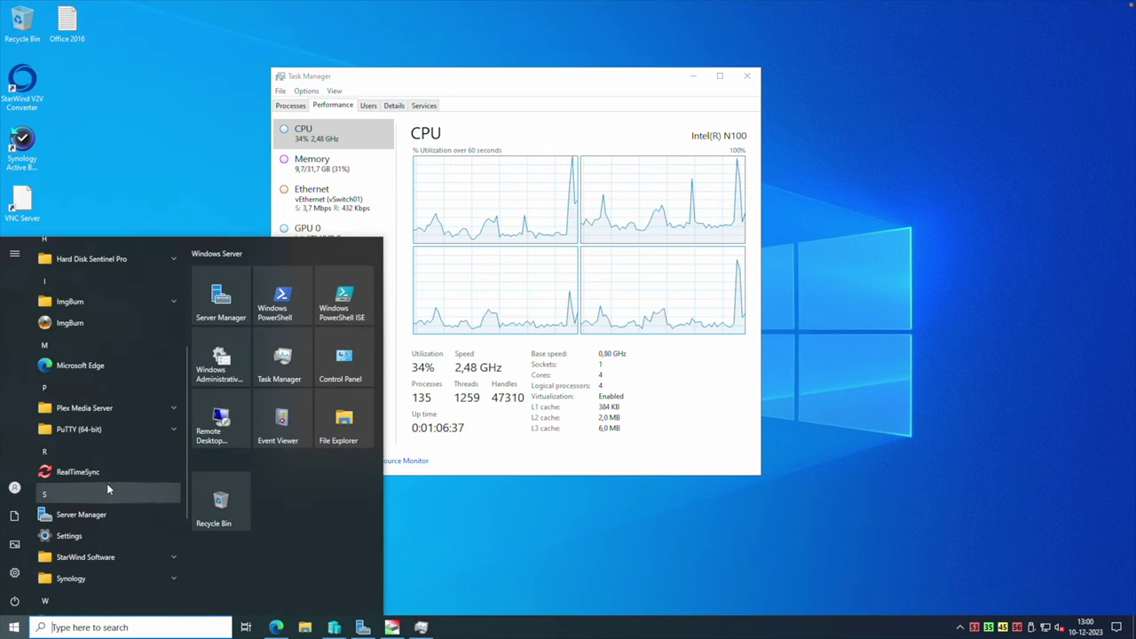
scroll(110, 474, down, 3)
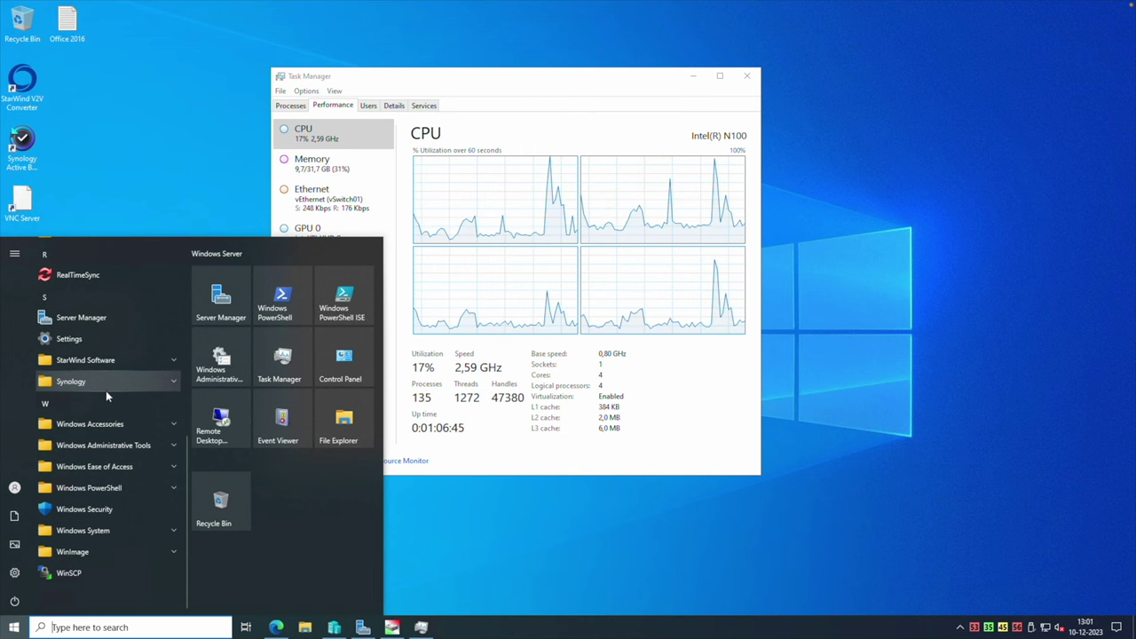
scroll(106, 391, up, 4)
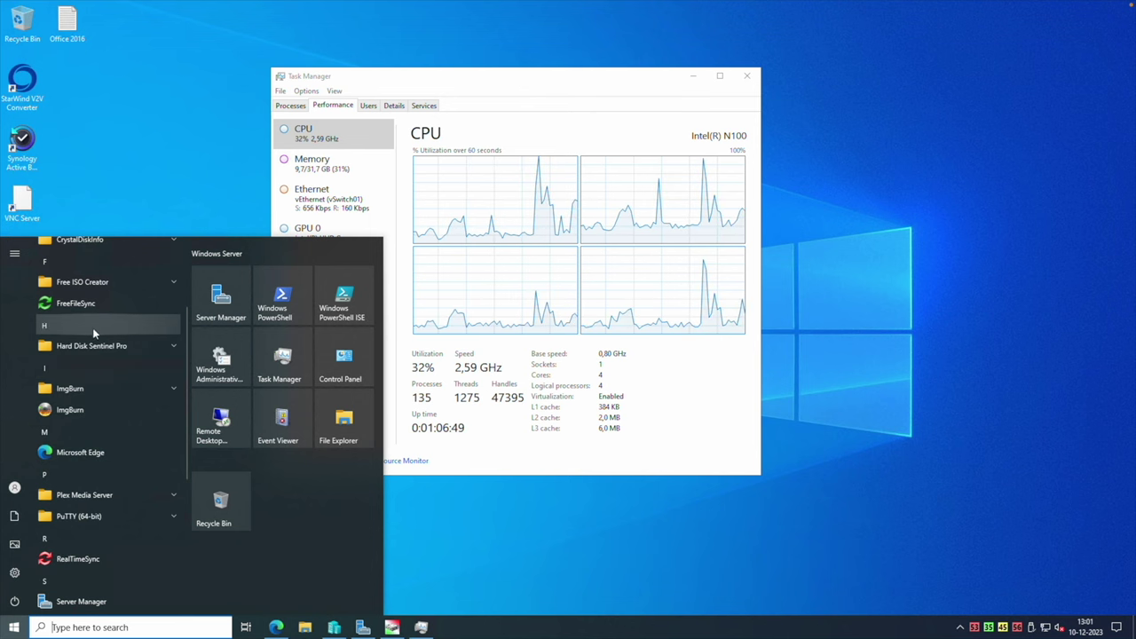
key(Escape)
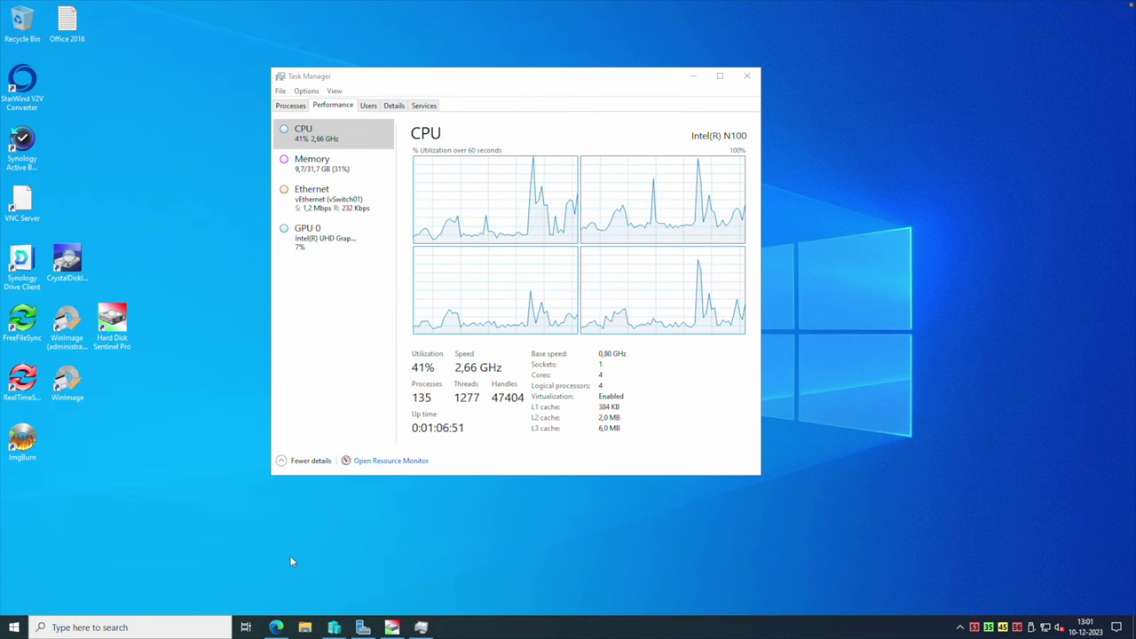
Open the Downloads folder in File Explorer and run the hwmonitor_1.52 installer.
click(305, 627)
click(291, 280)
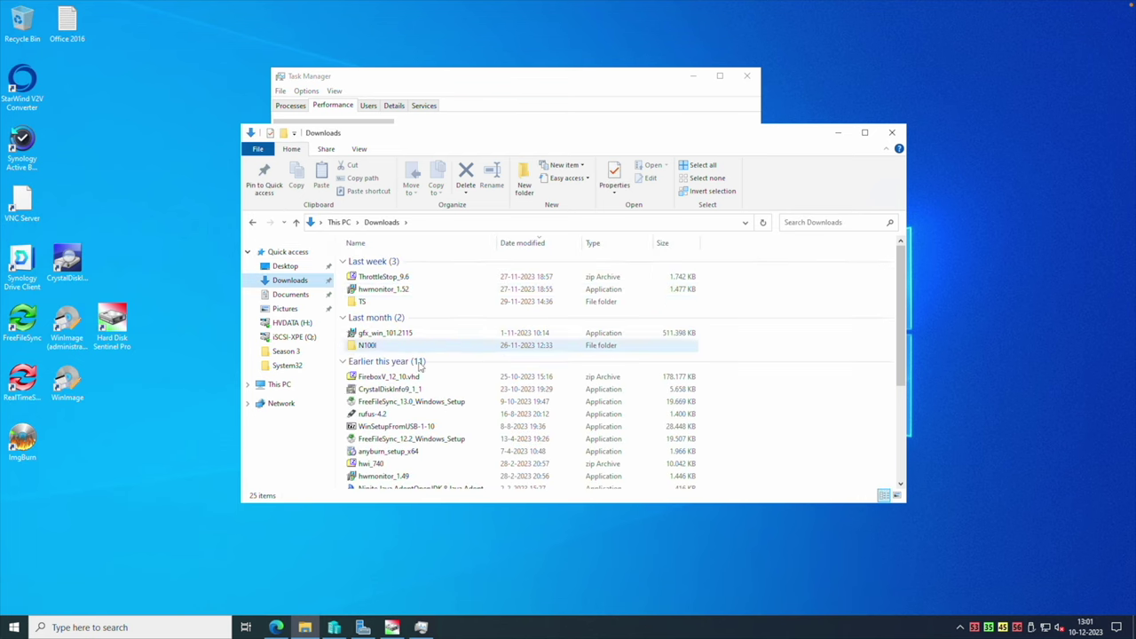
click(372, 463)
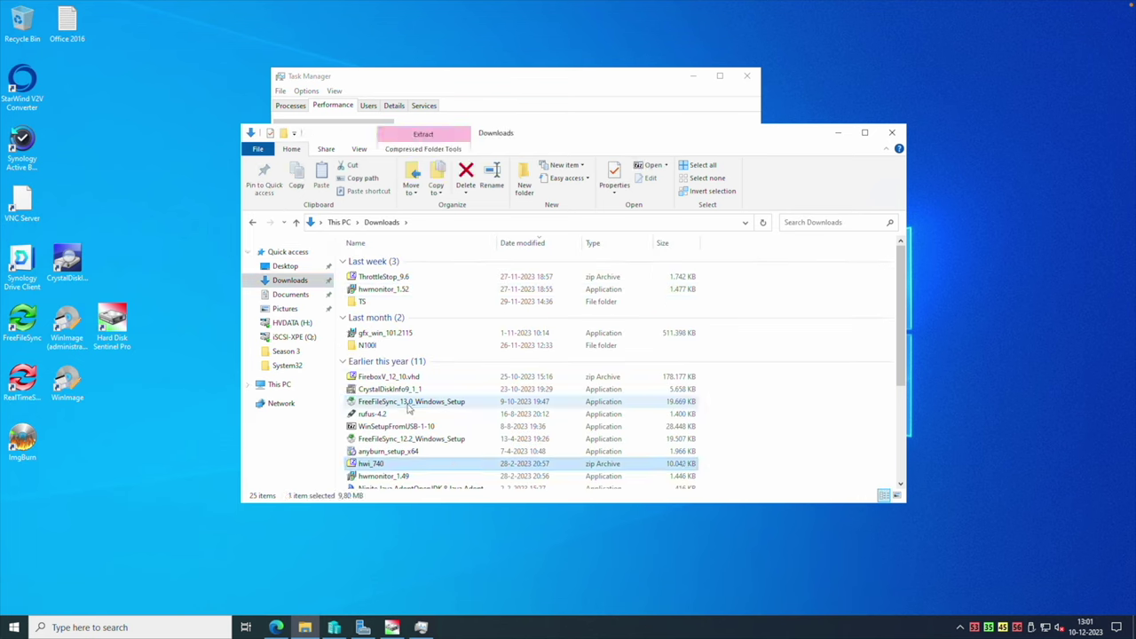
double_click(387, 291)
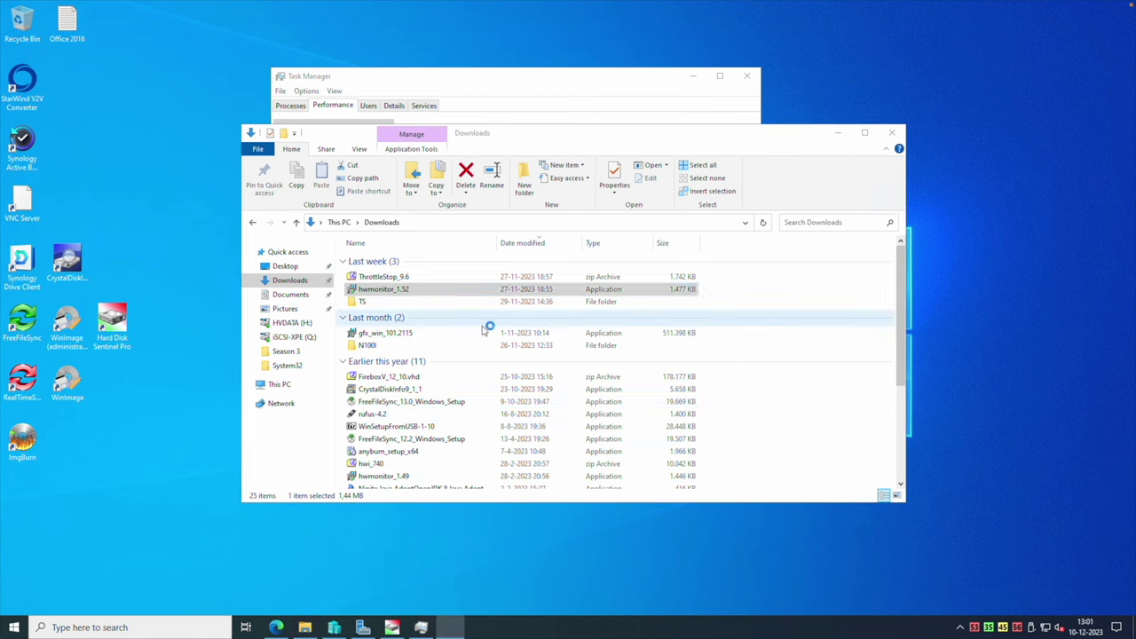
Install CPUID HWMonitor 1.52 into its existing folder with a desktop icon, finish the setup and launch HWMonitor.
click(644, 410)
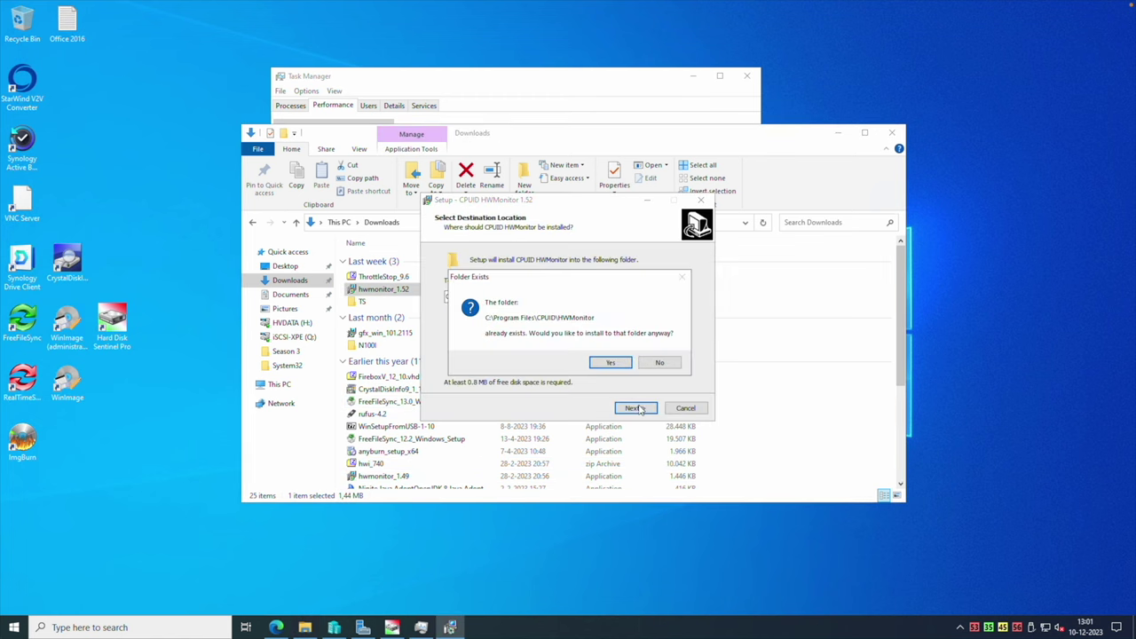
click(606, 367)
click(632, 407)
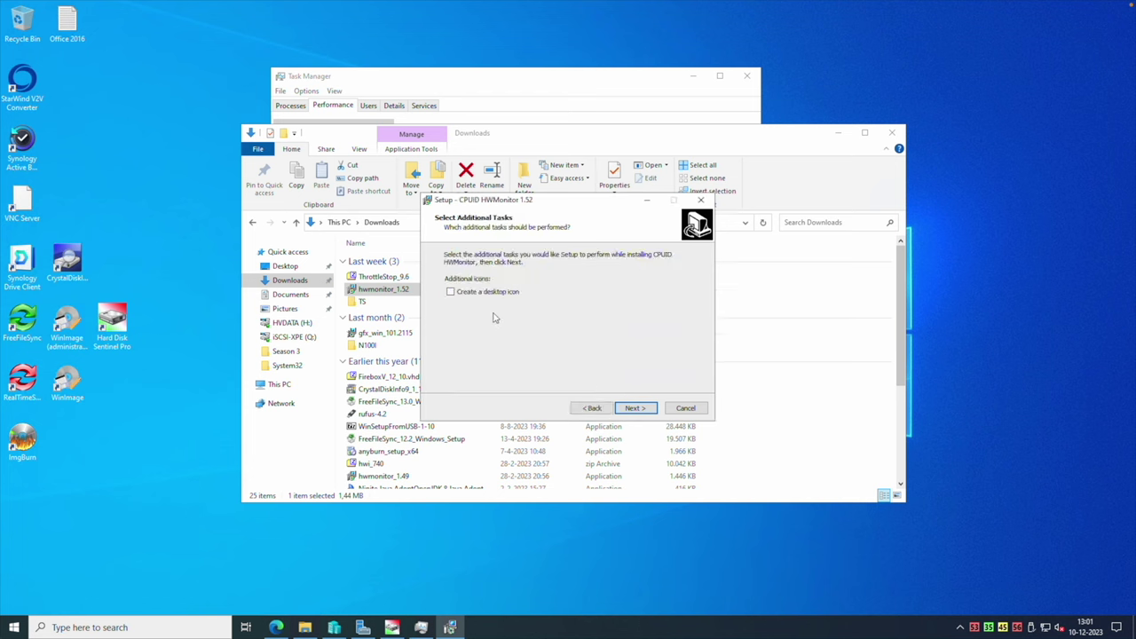
click(636, 408)
click(636, 408)
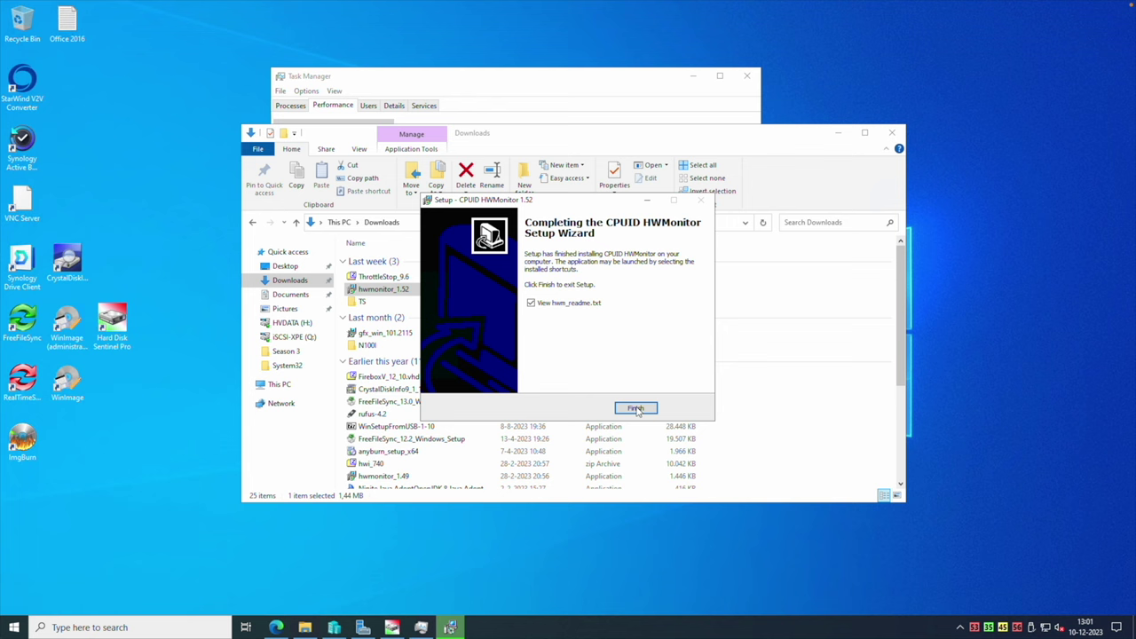
click(639, 408)
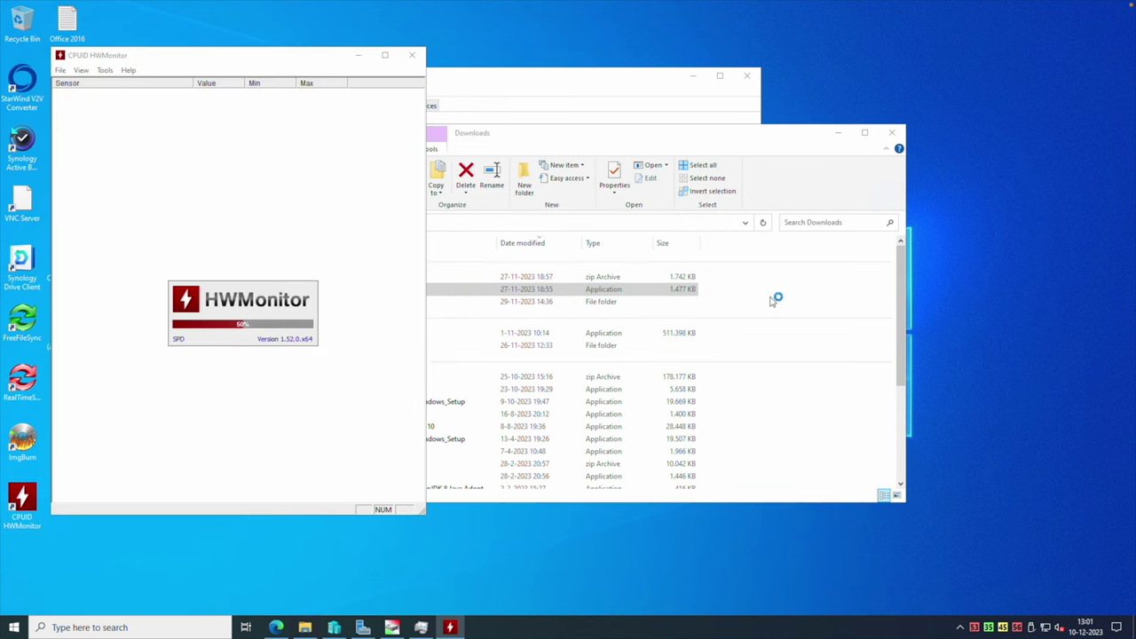
Launch ThrottleStop from the TS folder in Downloads, arranging the windows so that HWMonitor stays uncovered.
drag(603, 146, 825, 160)
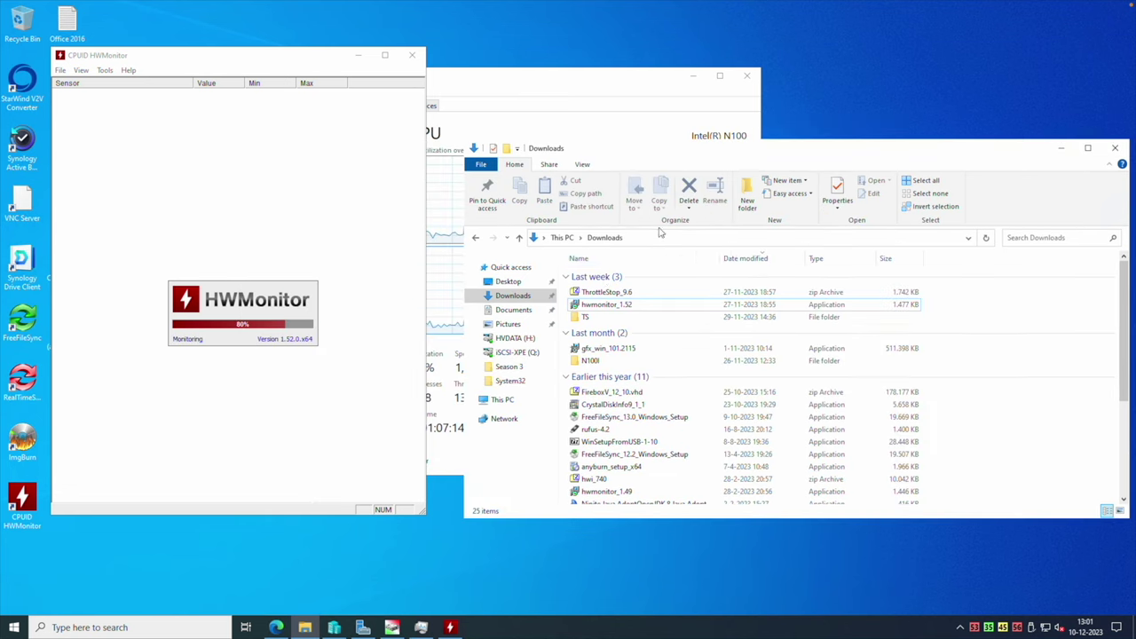
double_click(591, 317)
double_click(616, 341)
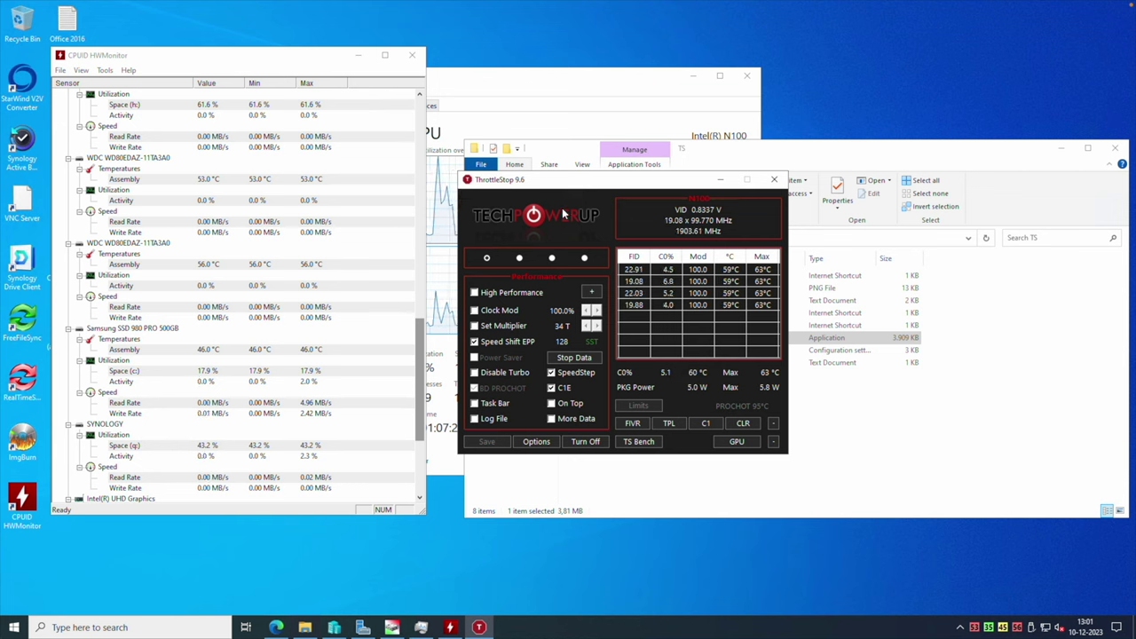
drag(566, 189, 581, 240)
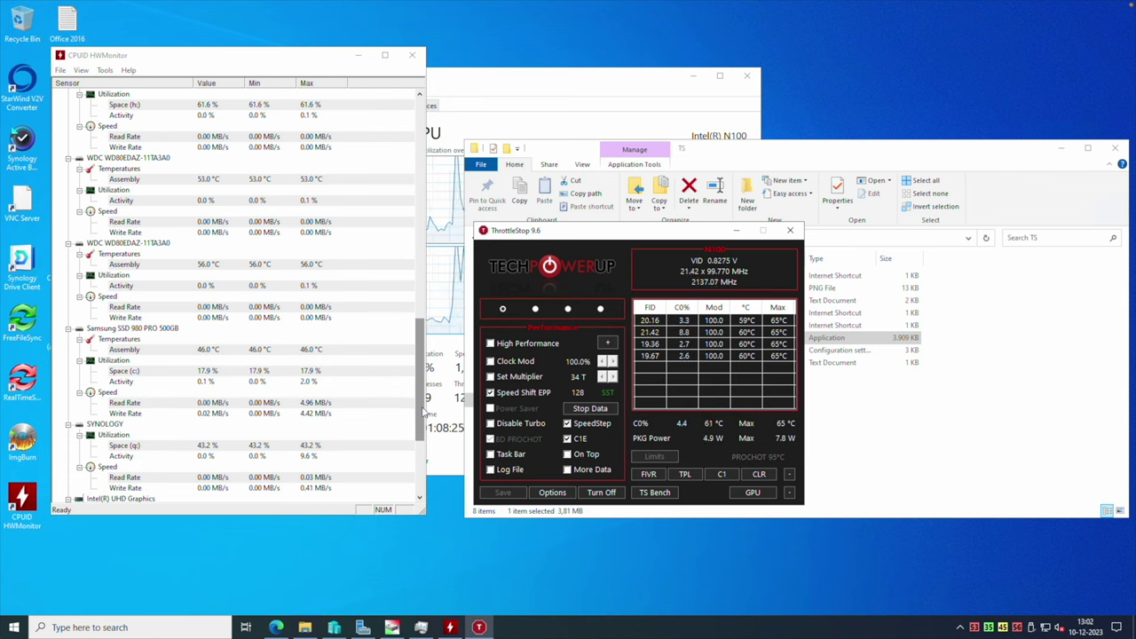
Review HWMonitor's CPU, drive and graphics sensor readings, and minimize its window.
scroll(315, 348, up, 9)
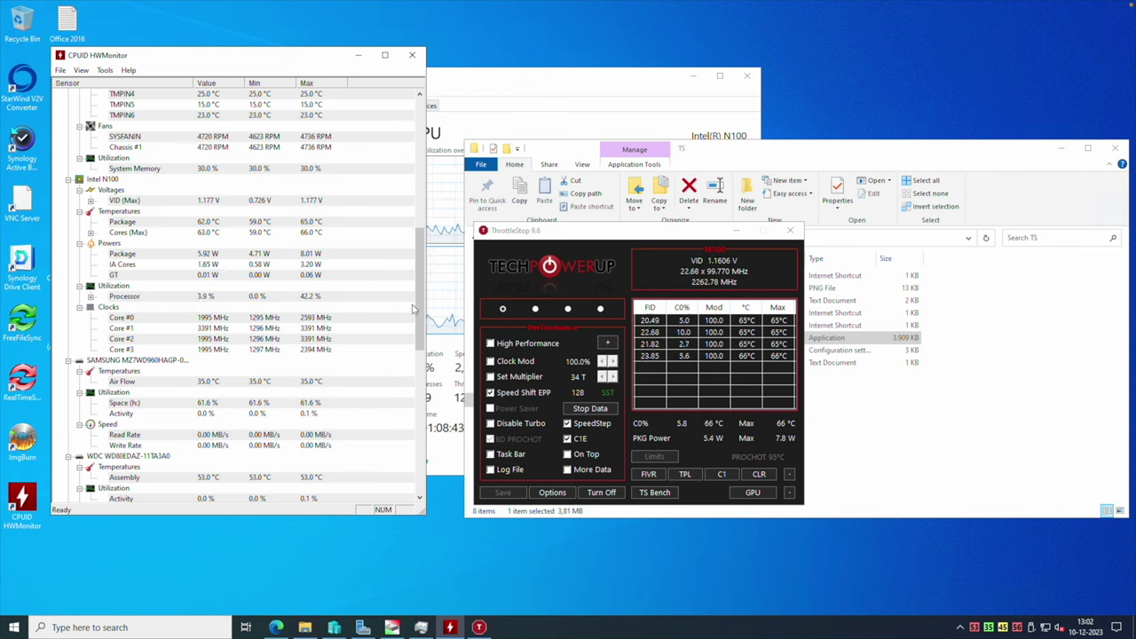
mouse_move(419, 308)
mouse_down()
mouse_move(420, 274)
mouse_move(421, 307)
mouse_up()
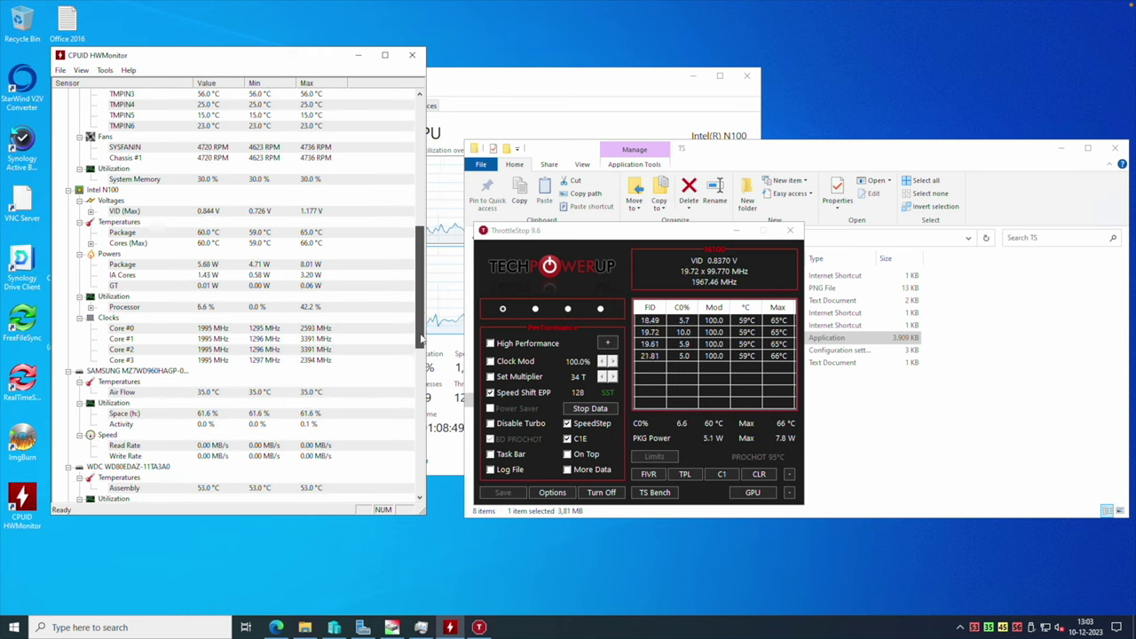
drag(421, 340, 434, 495)
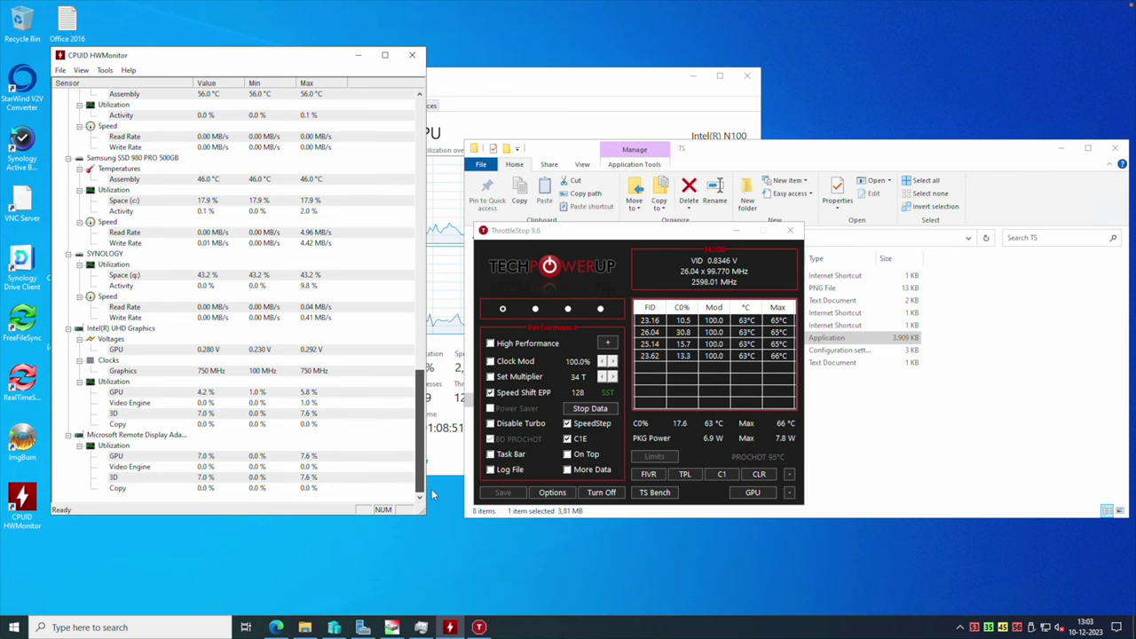
click(358, 55)
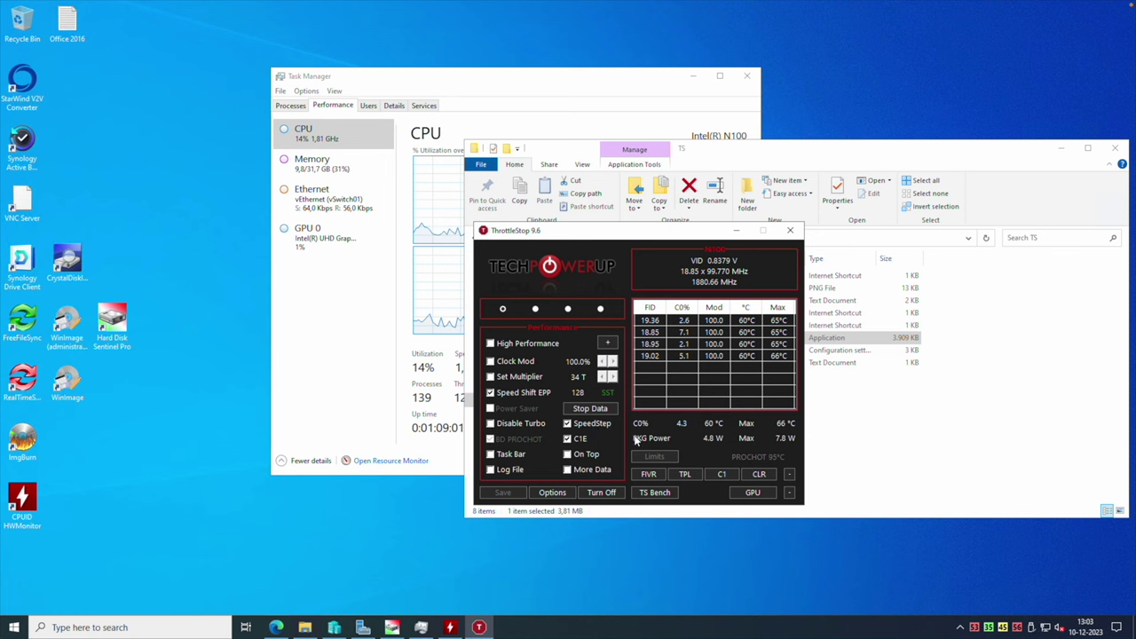
Clear ThrottleStop's recorded maximum values and view the C States window, closing it again.
click(761, 476)
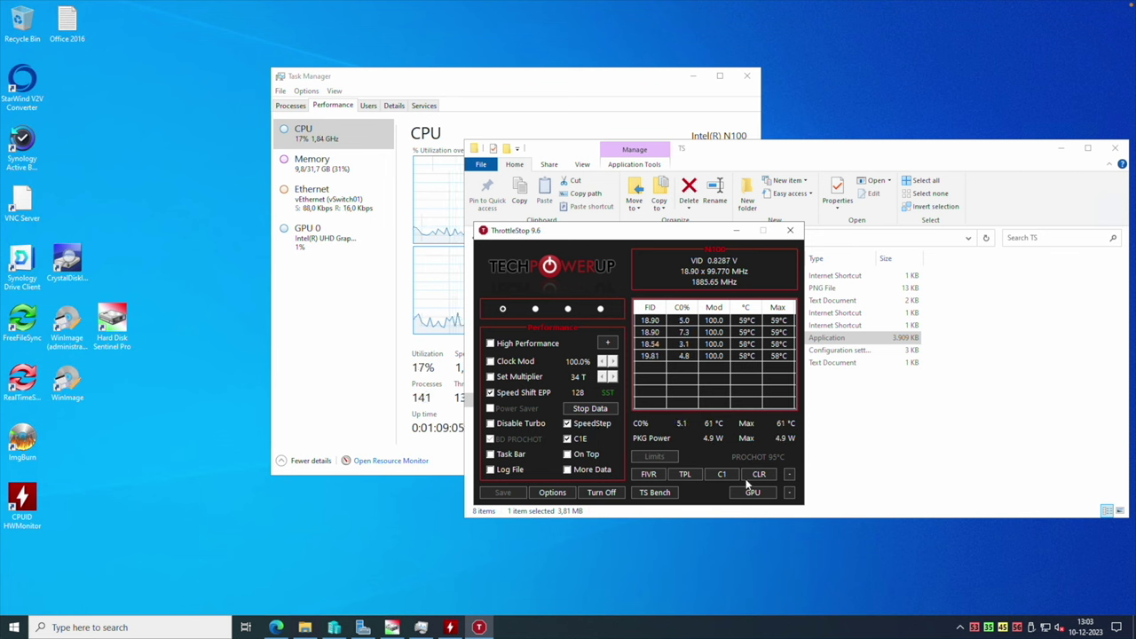
click(722, 475)
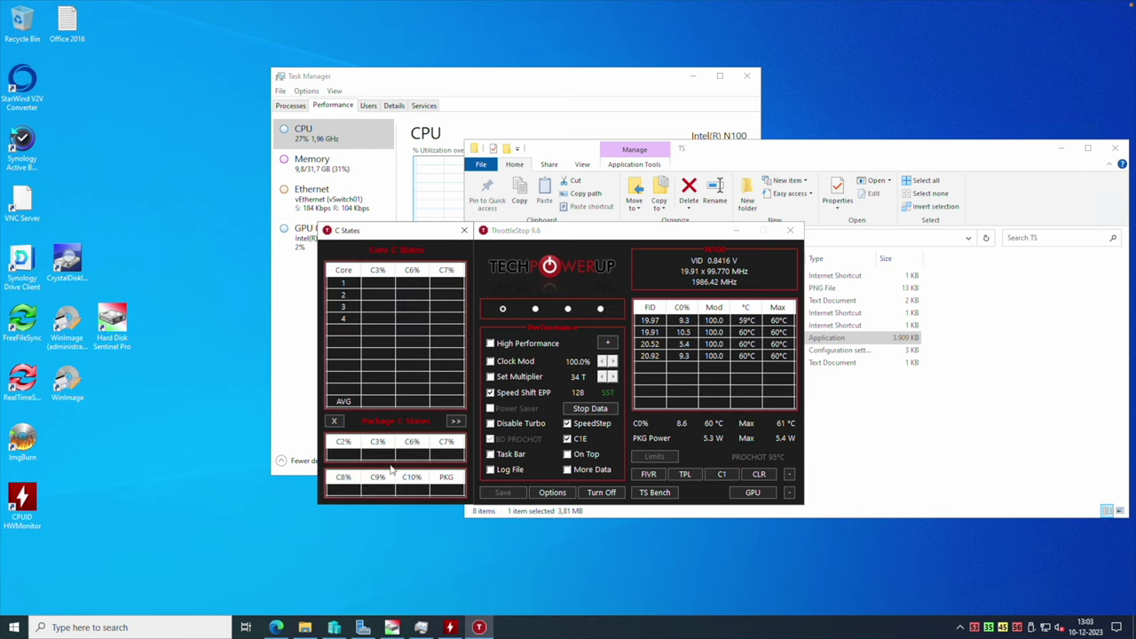
click(463, 230)
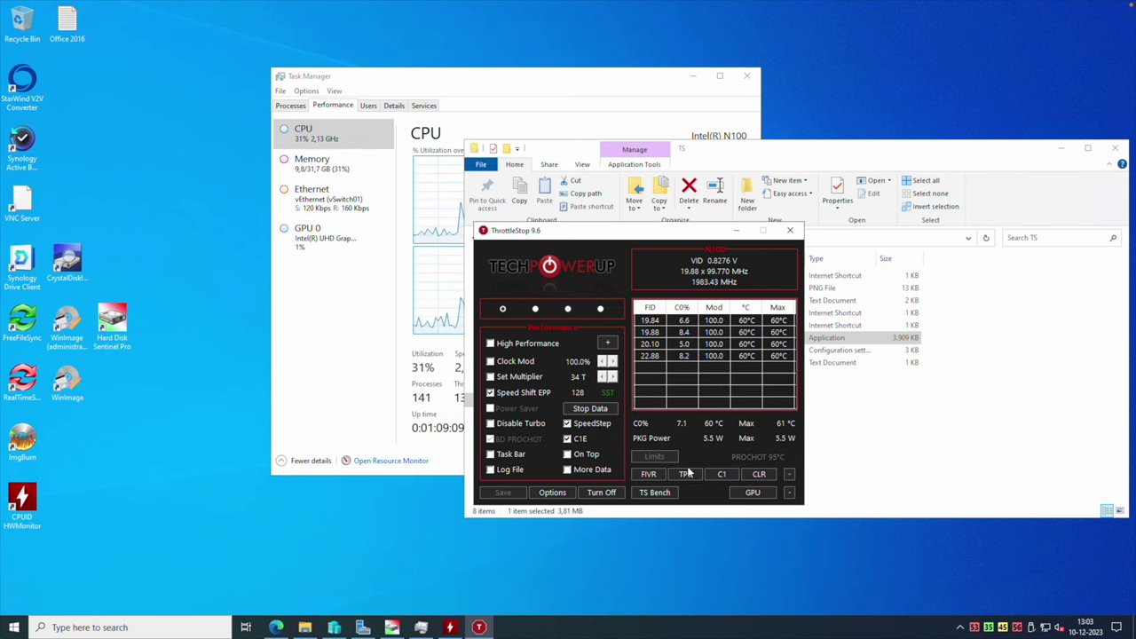
Review ThrottleStop's Turbo Power Limits, close ThrottleStop and minimize the TS folder window.
click(679, 476)
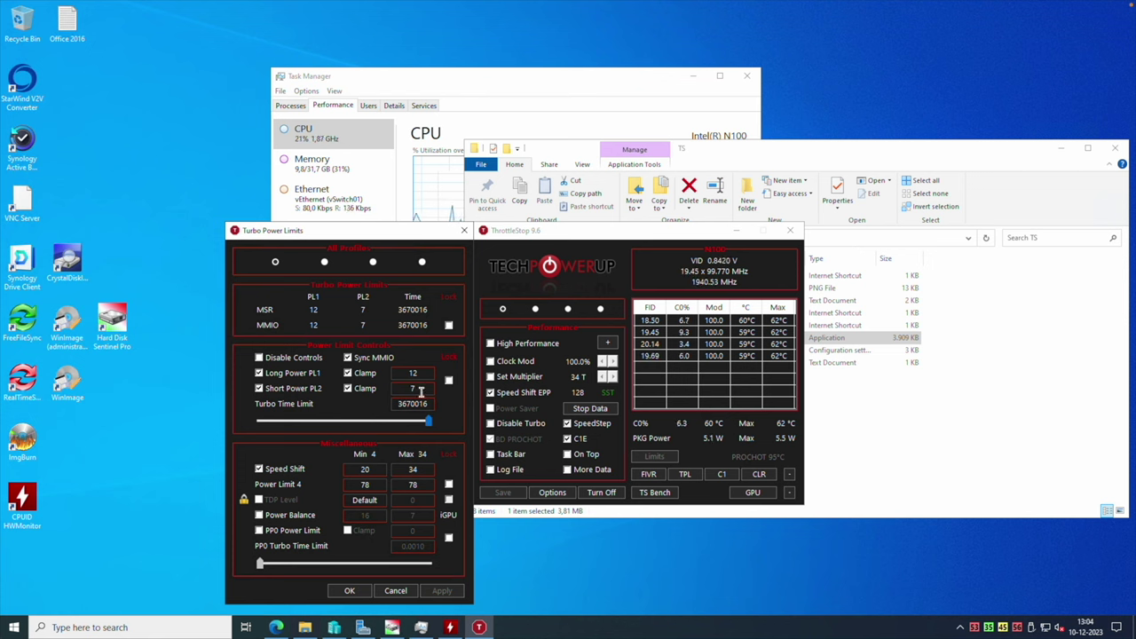
click(464, 231)
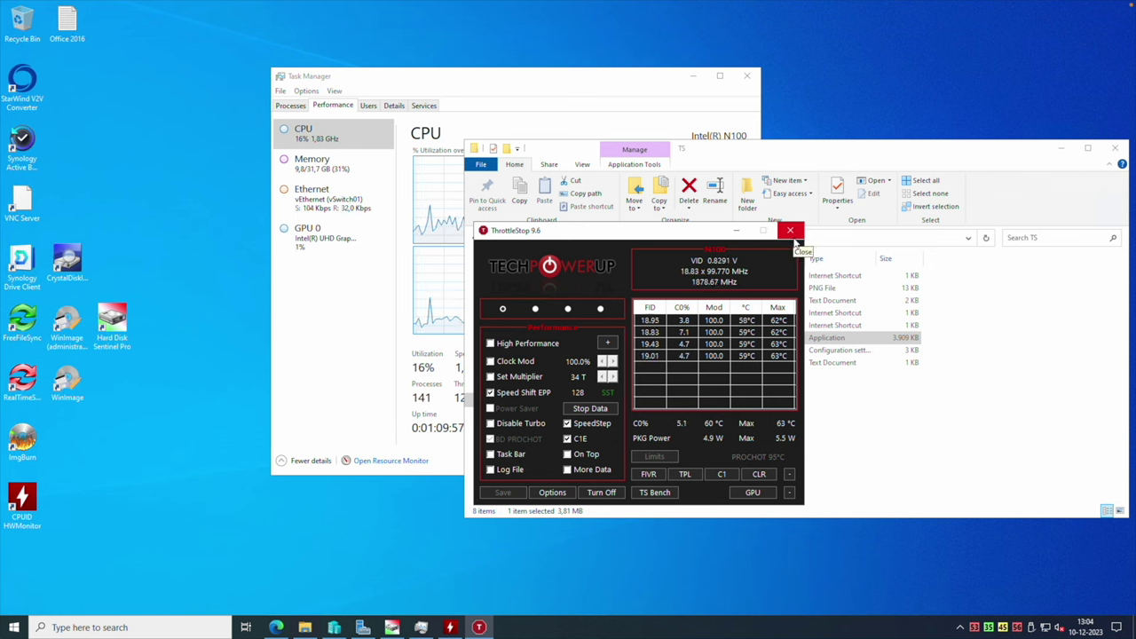
click(790, 232)
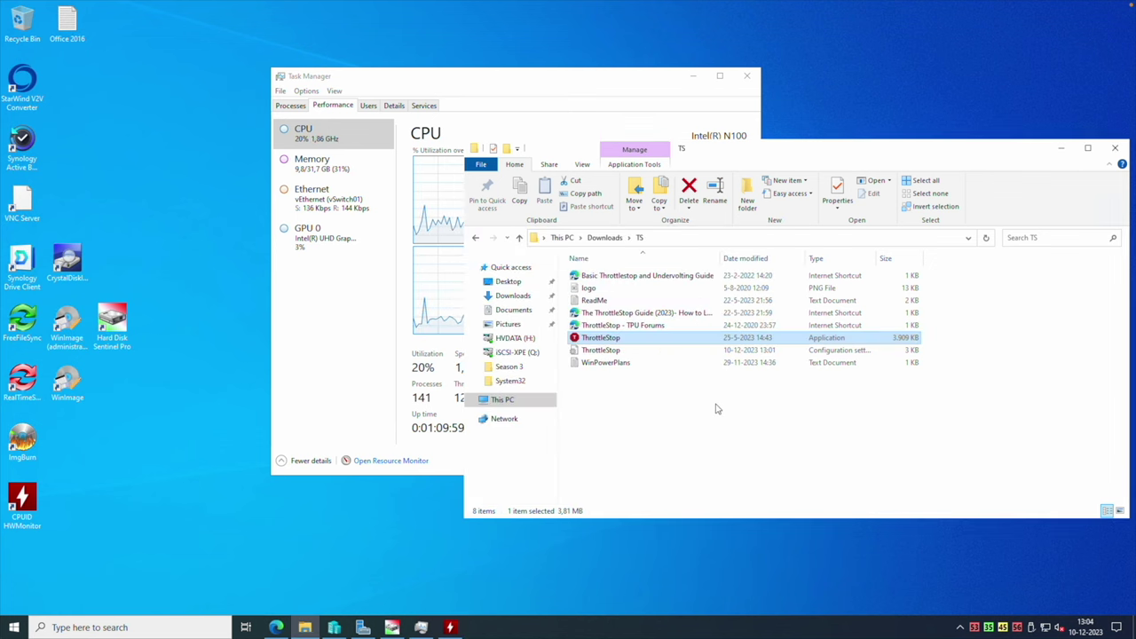
click(694, 402)
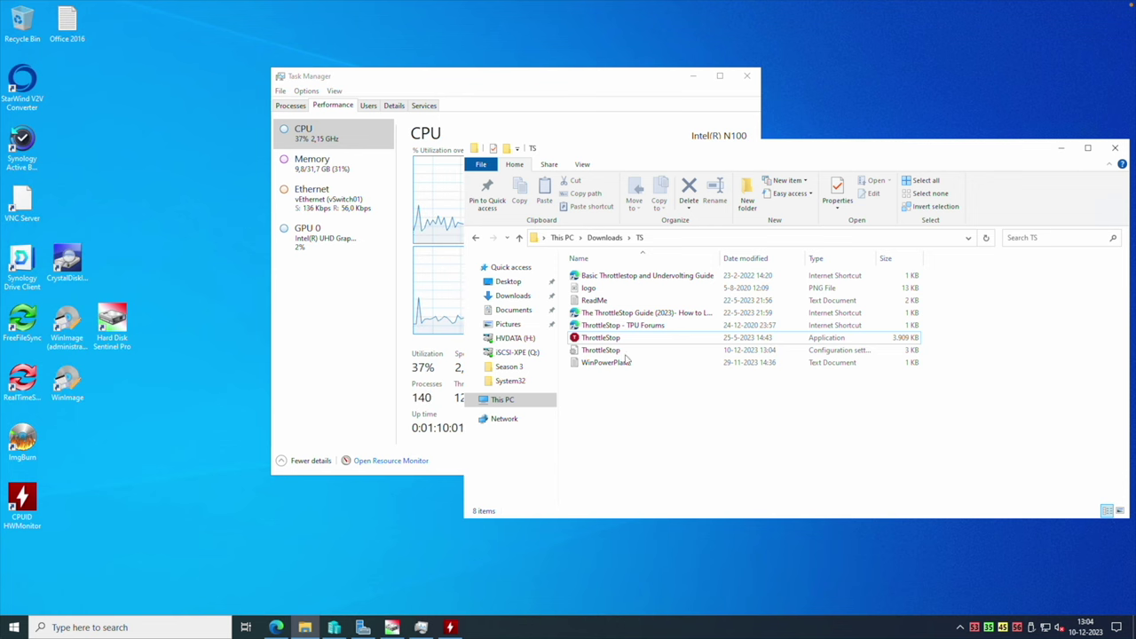
click(1060, 148)
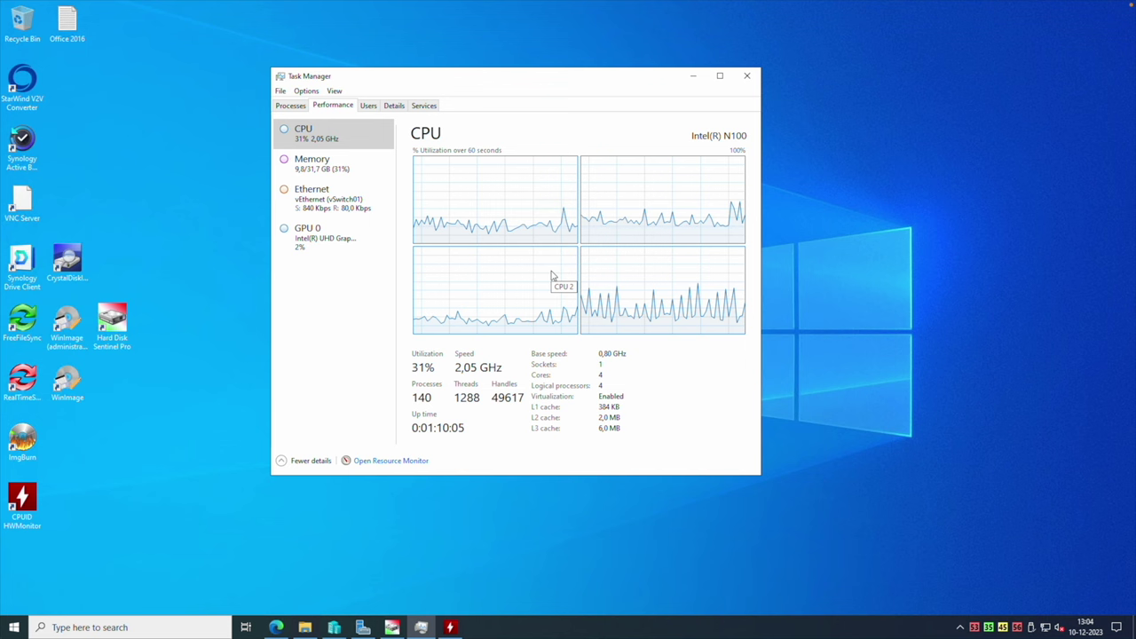
Examine Task Manager's user list and process details sorted by CPU usage, and view the Ethernet performance graph.
right_click(433, 401)
click(355, 364)
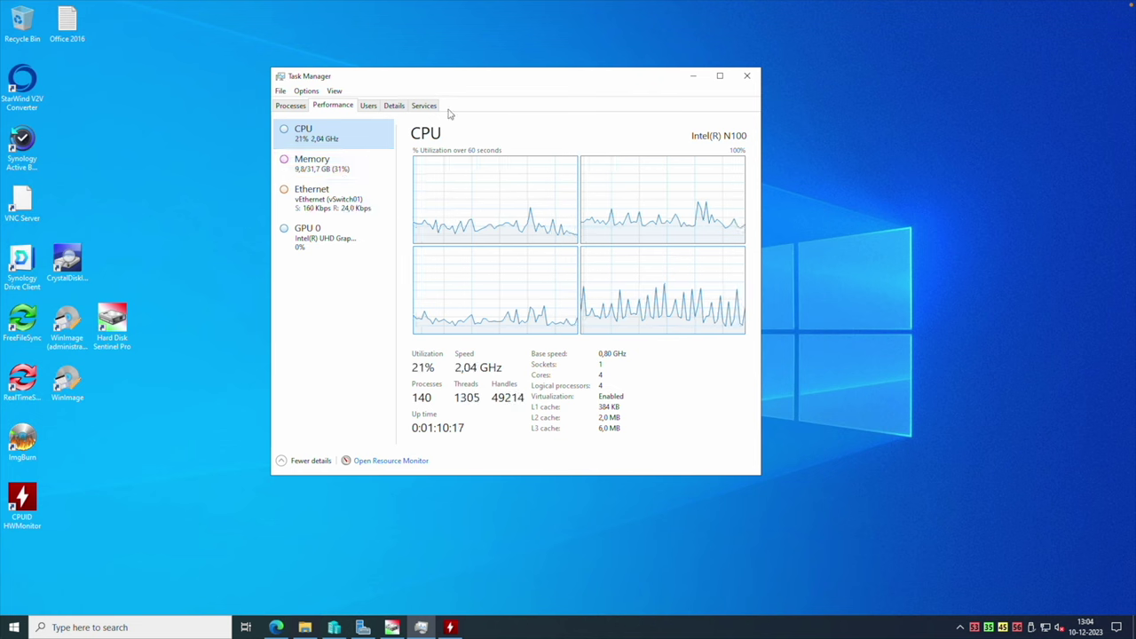
click(368, 106)
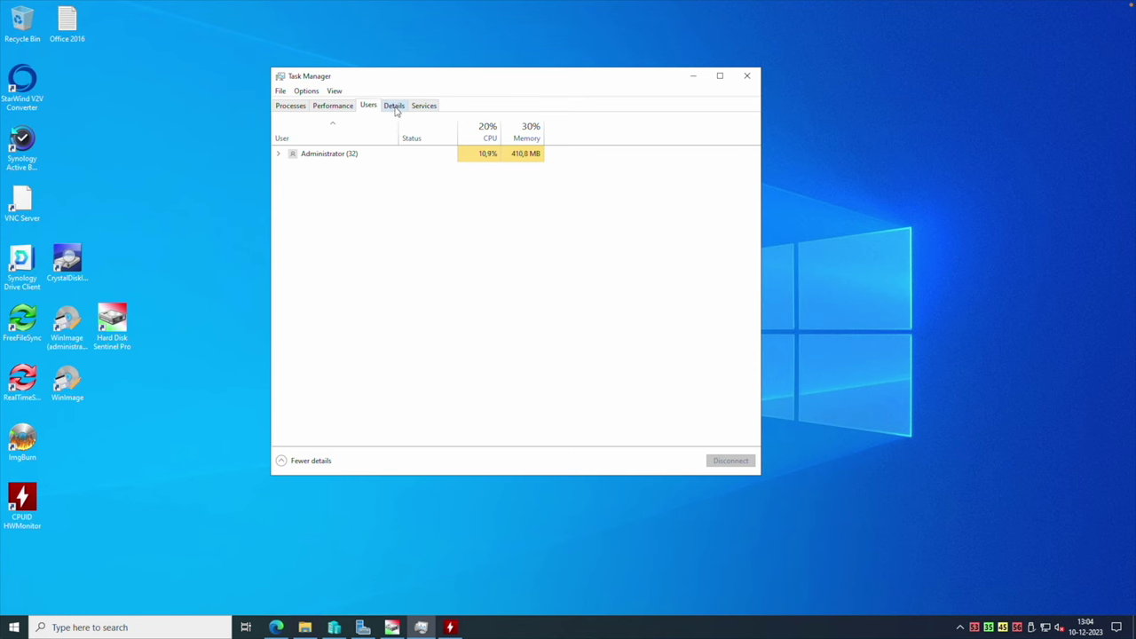
click(394, 105)
click(530, 127)
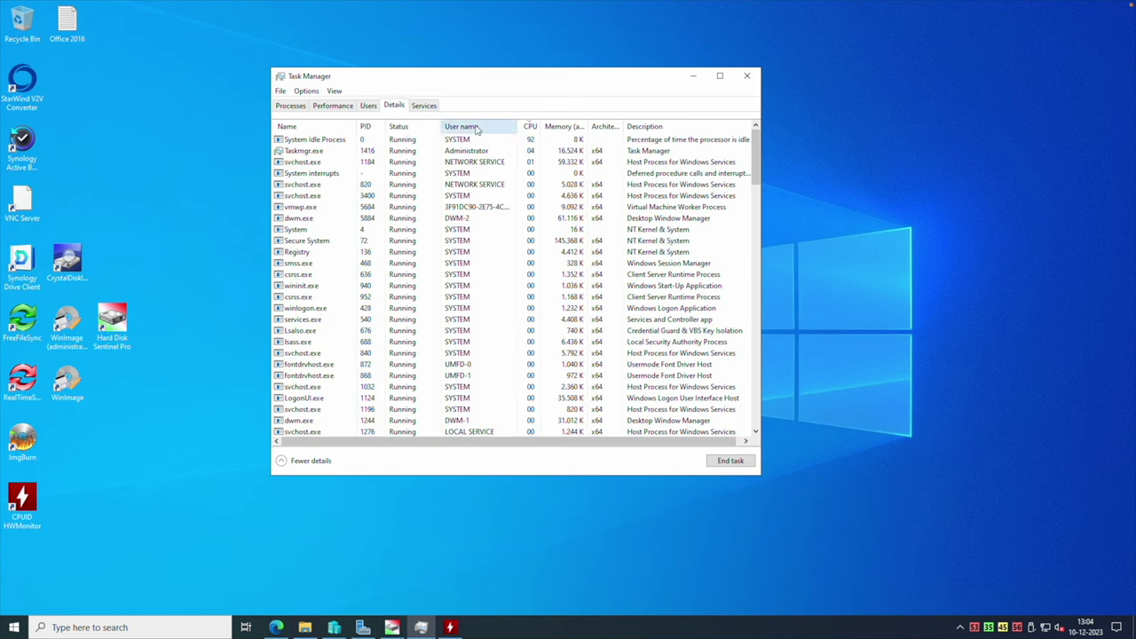
click(333, 105)
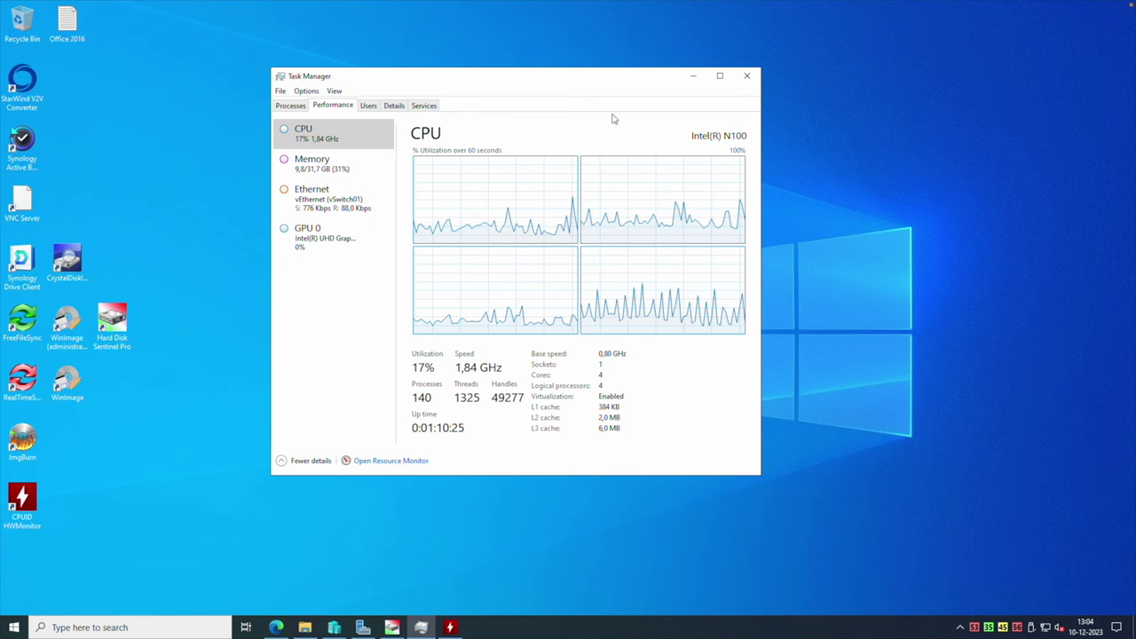
click(334, 207)
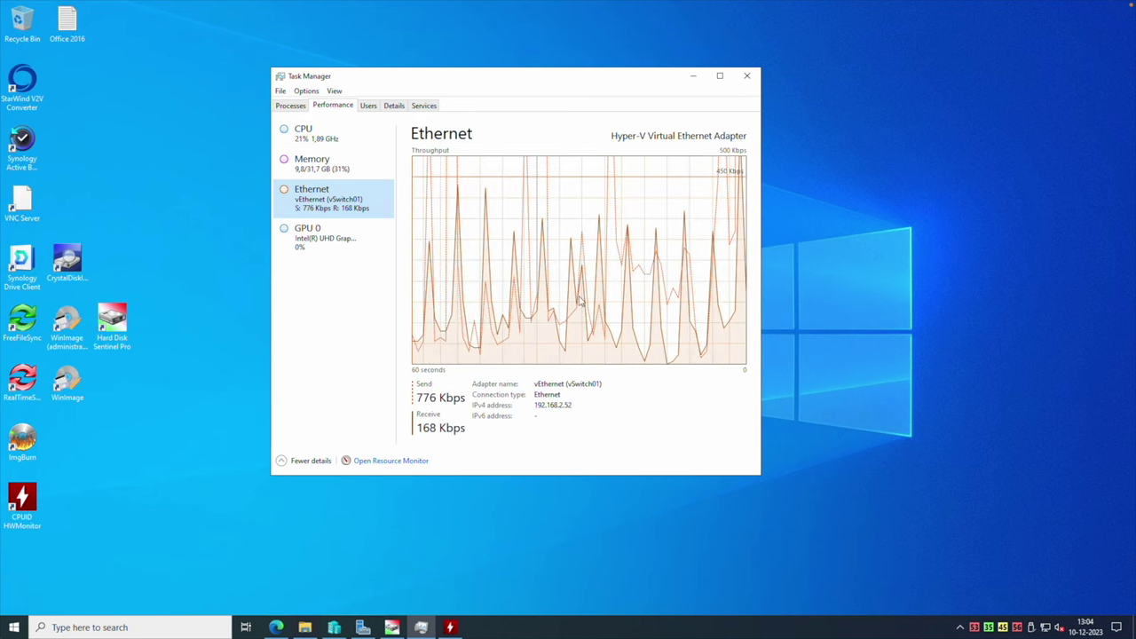